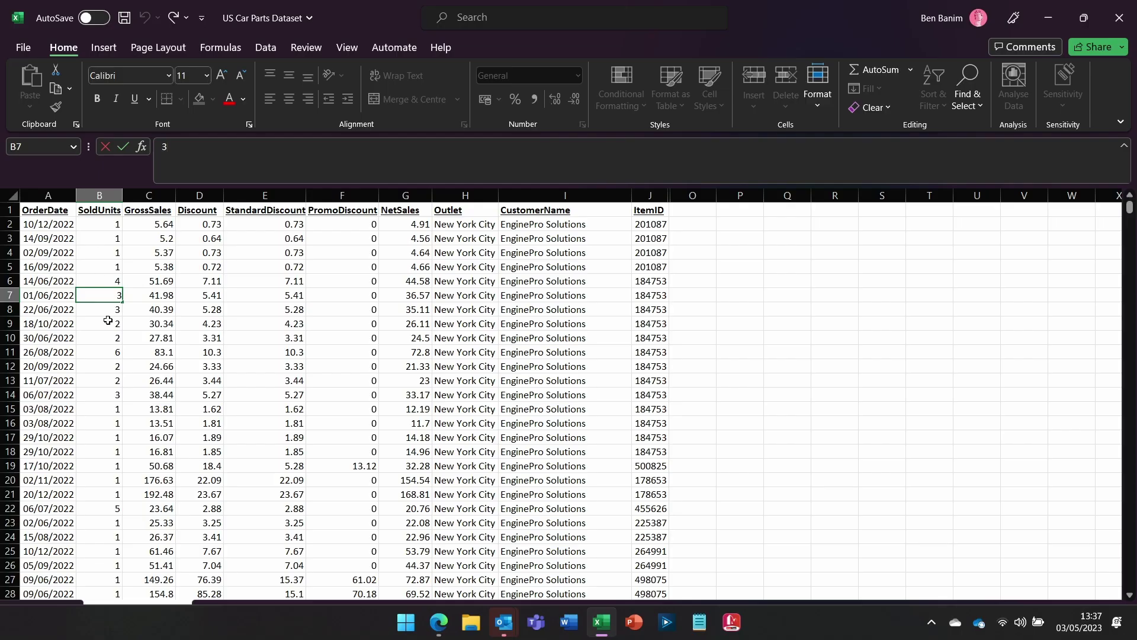
Step: Review runs of GrossSales and Discount values, then keep Gross Sales as the Discover measure
{"action": "left_click_drag", "start_coordinate": [149, 253], "coordinate": [167, 337]}
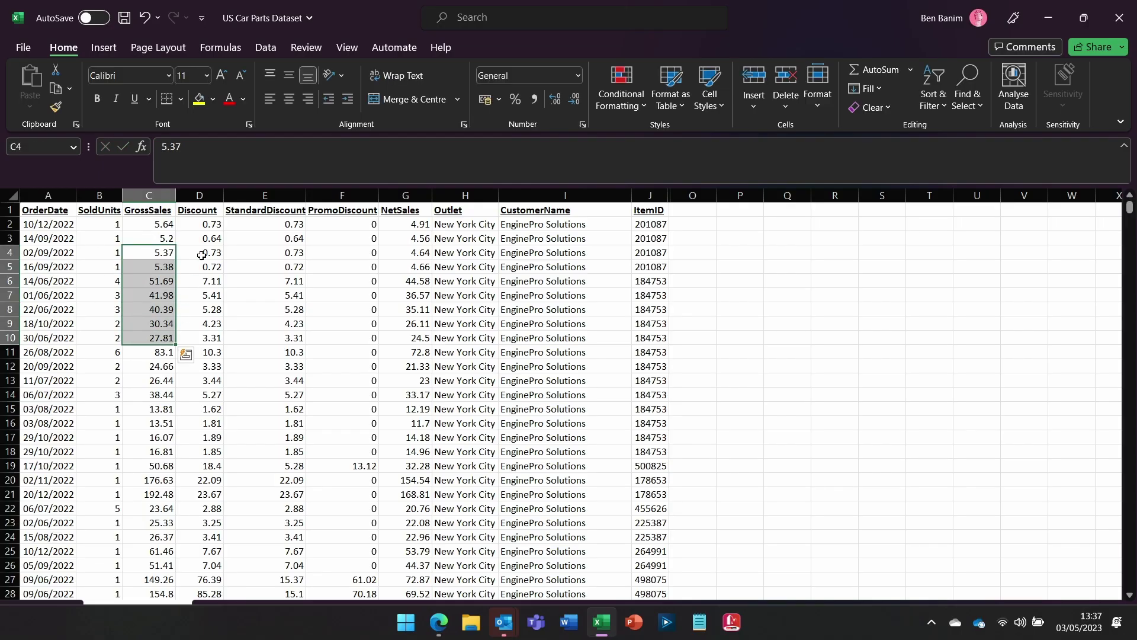
{"action": "left_click_drag", "start_coordinate": [201, 254], "coordinate": [212, 316]}
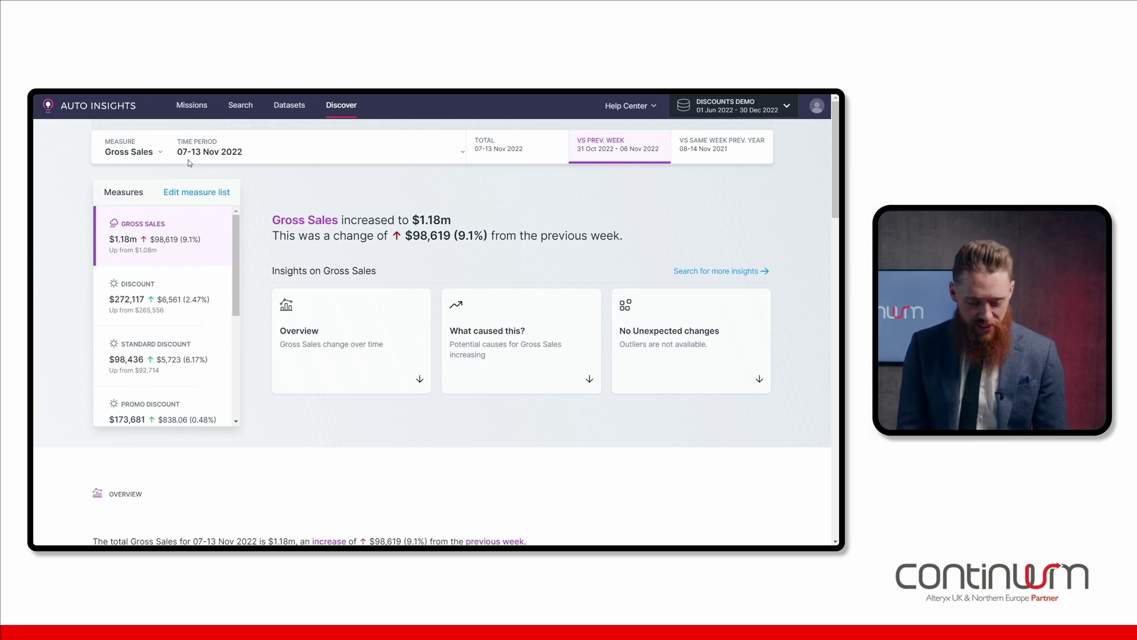
{"action": "left_click", "coordinate": [133, 154]}
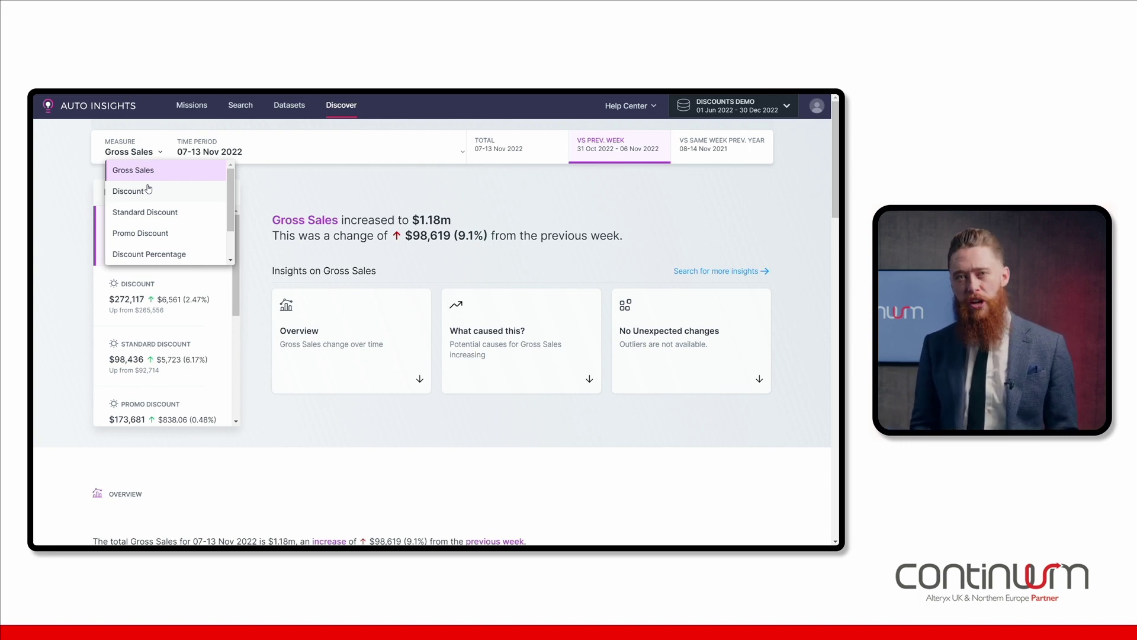
{"action": "left_click", "coordinate": [100, 176]}
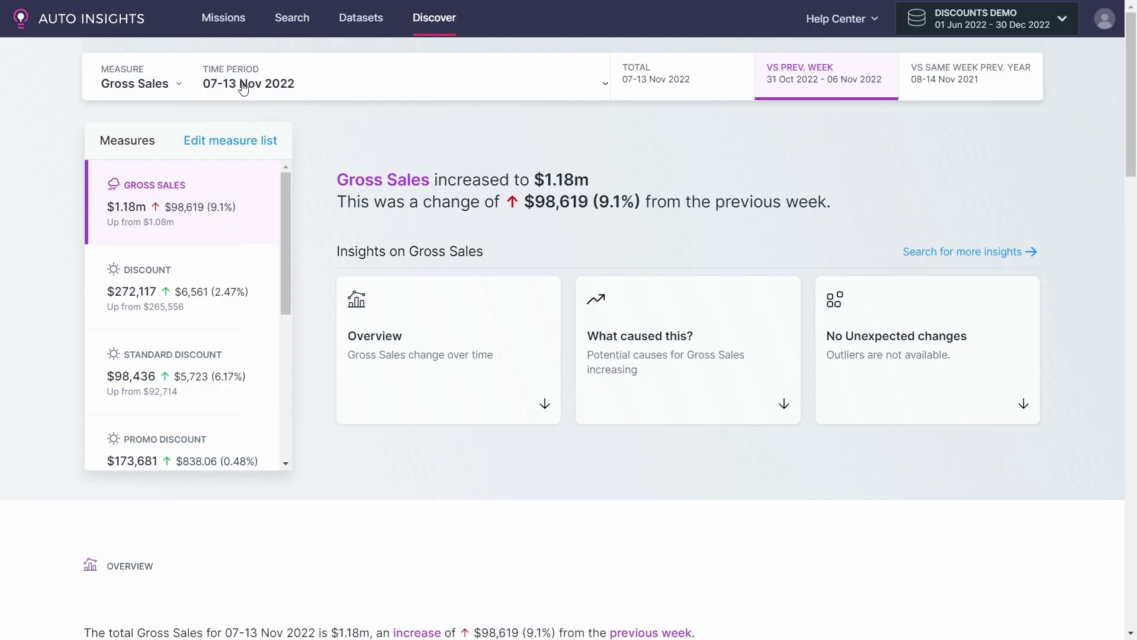
{"action": "left_click", "coordinate": [208, 153]}
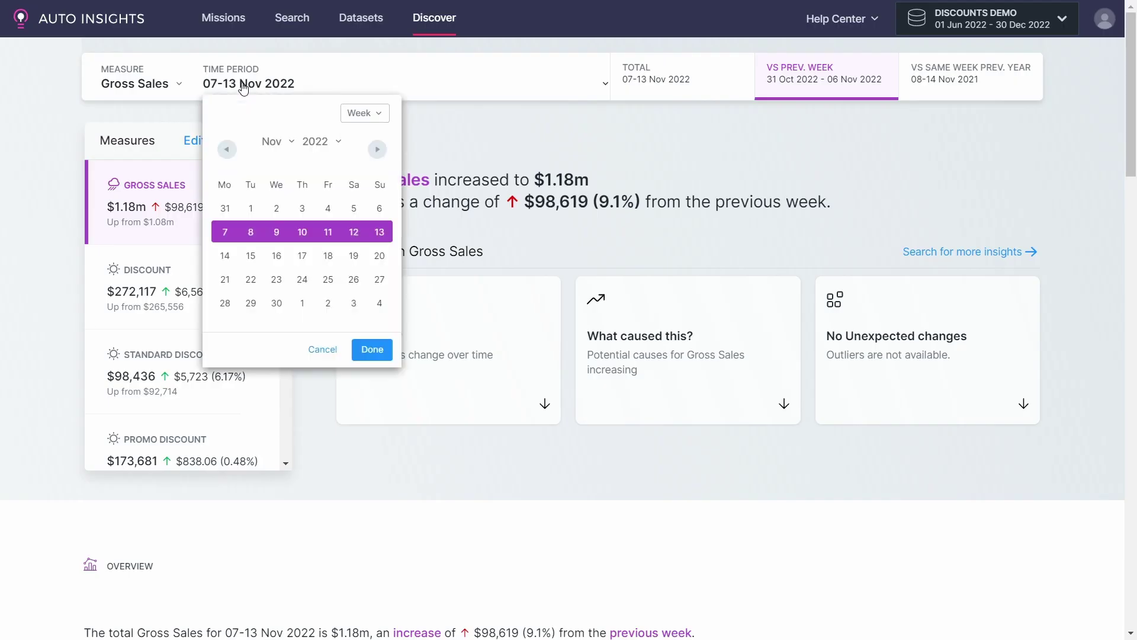
{"action": "left_click", "coordinate": [378, 112]}
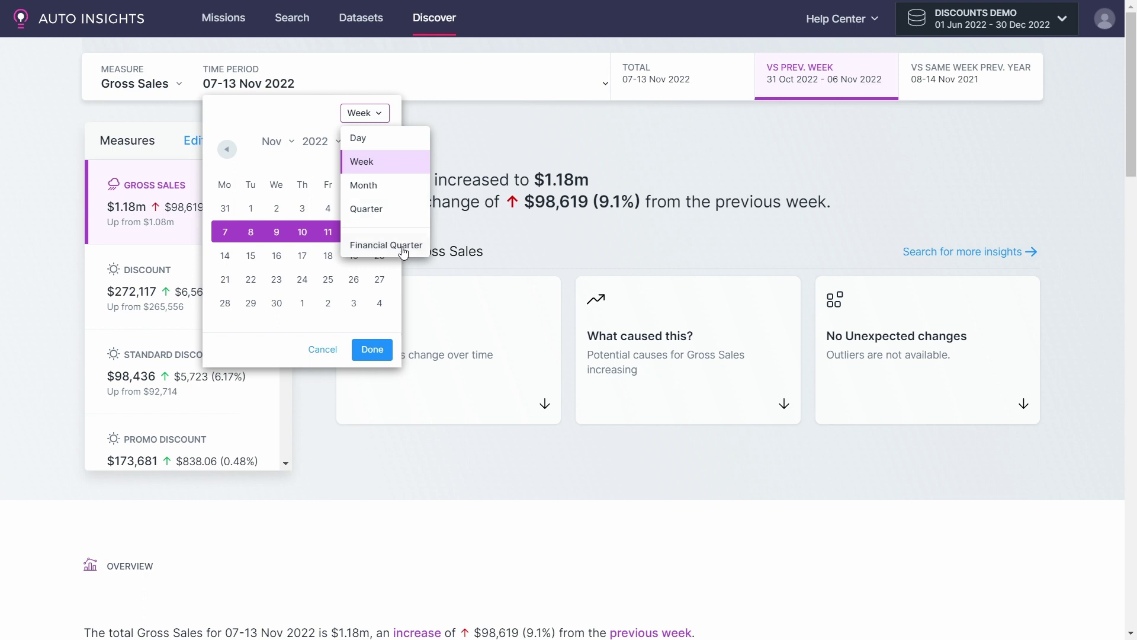
{"action": "left_click", "coordinate": [507, 154]}
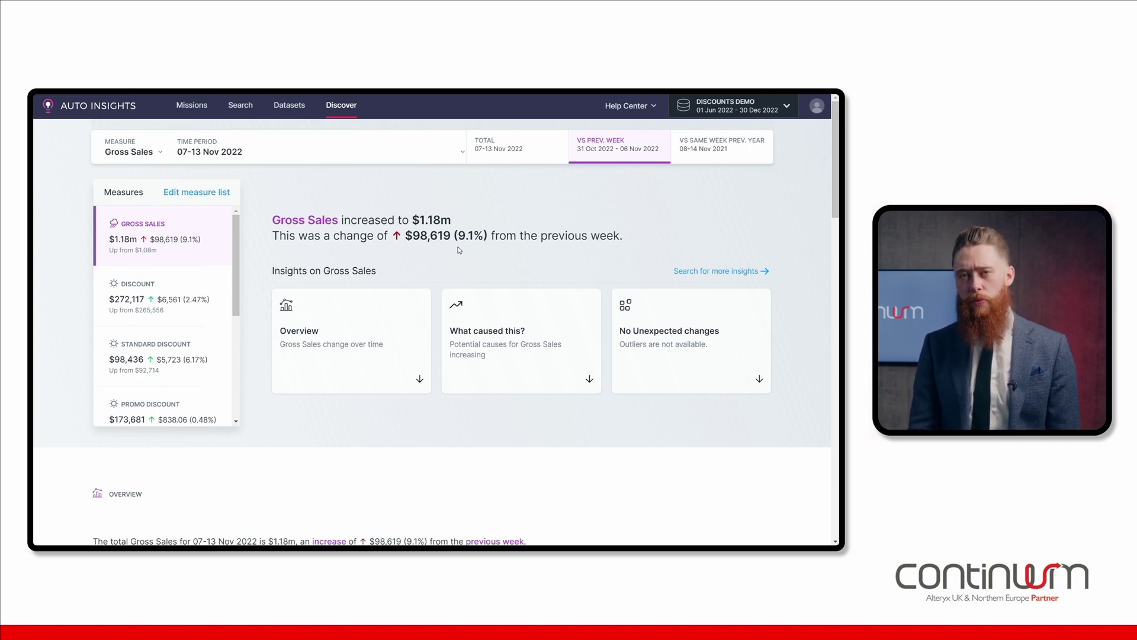
{"action": "scroll", "coordinate": [459, 250], "scroll_direction": "down", "scroll_amount": 5}
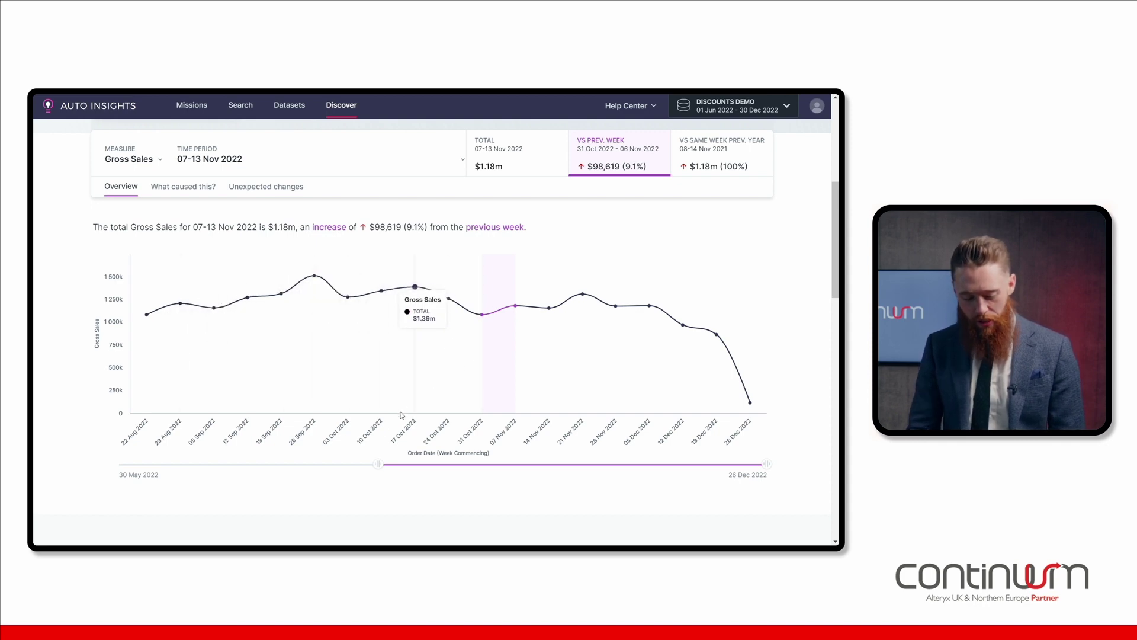
Step: Start the Overview trend at 12 Sep 2022, then view What caused this?, led by Chicago (+$40,505)
{"action": "left_click_drag", "start_coordinate": [378, 464], "coordinate": [443, 464]}
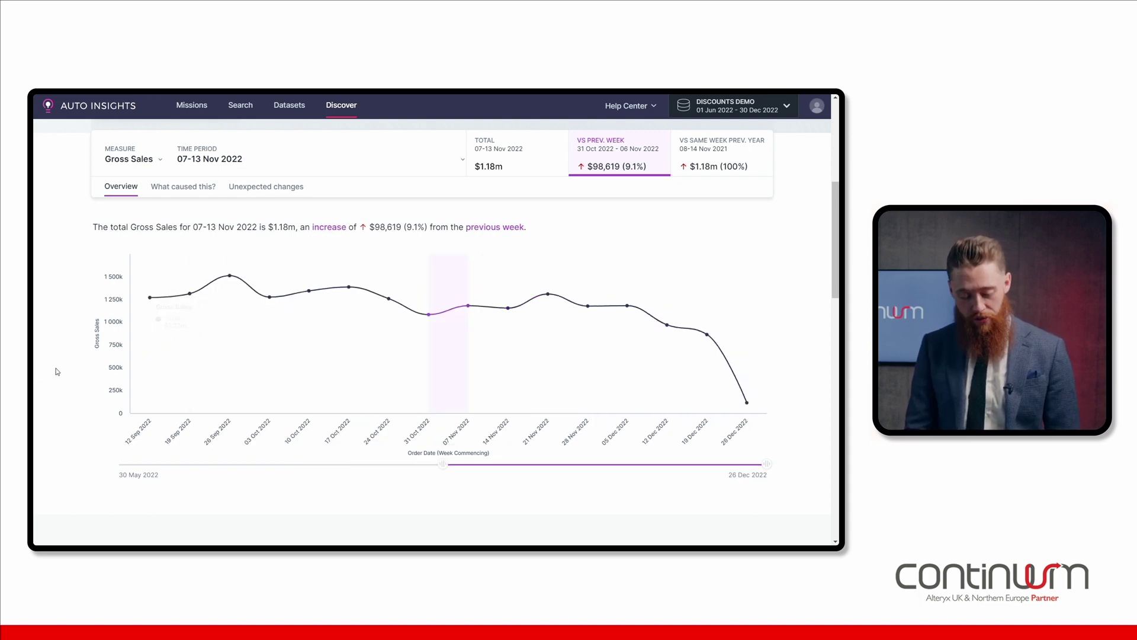
{"action": "scroll", "coordinate": [57, 371], "scroll_direction": "down", "scroll_amount": 3}
{"action": "scroll", "coordinate": [55, 371], "scroll_direction": "down", "scroll_amount": 5}
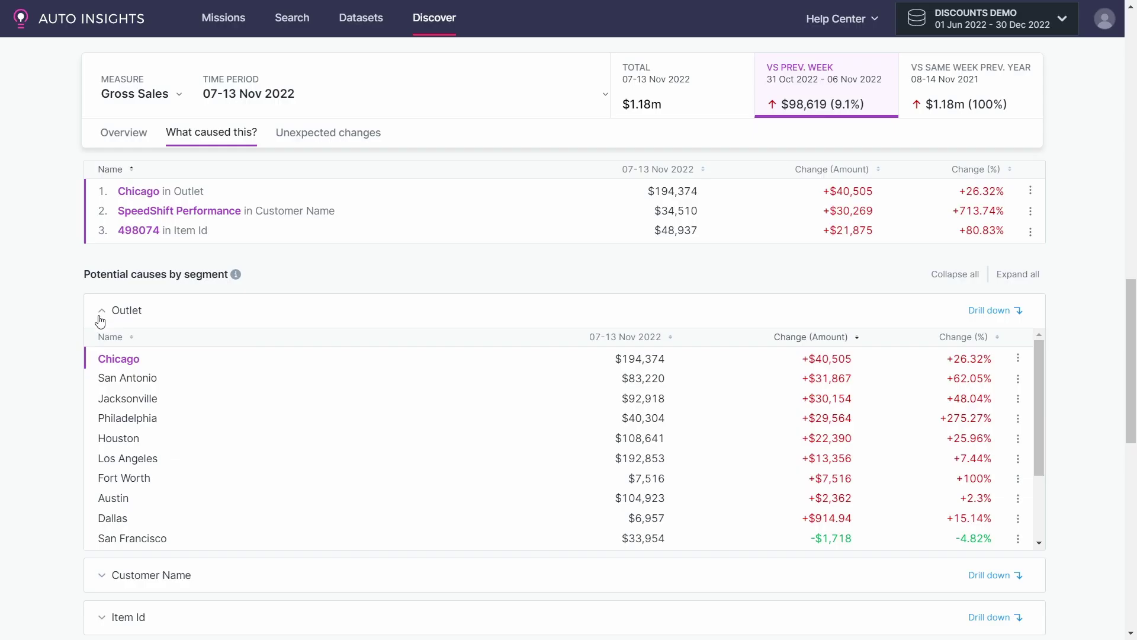
Step: Expand the Customer Name causes table, showing the top customer up $30,269 (+713.74%)
{"action": "scroll", "coordinate": [43, 393], "scroll_direction": "down", "scroll_amount": 3}
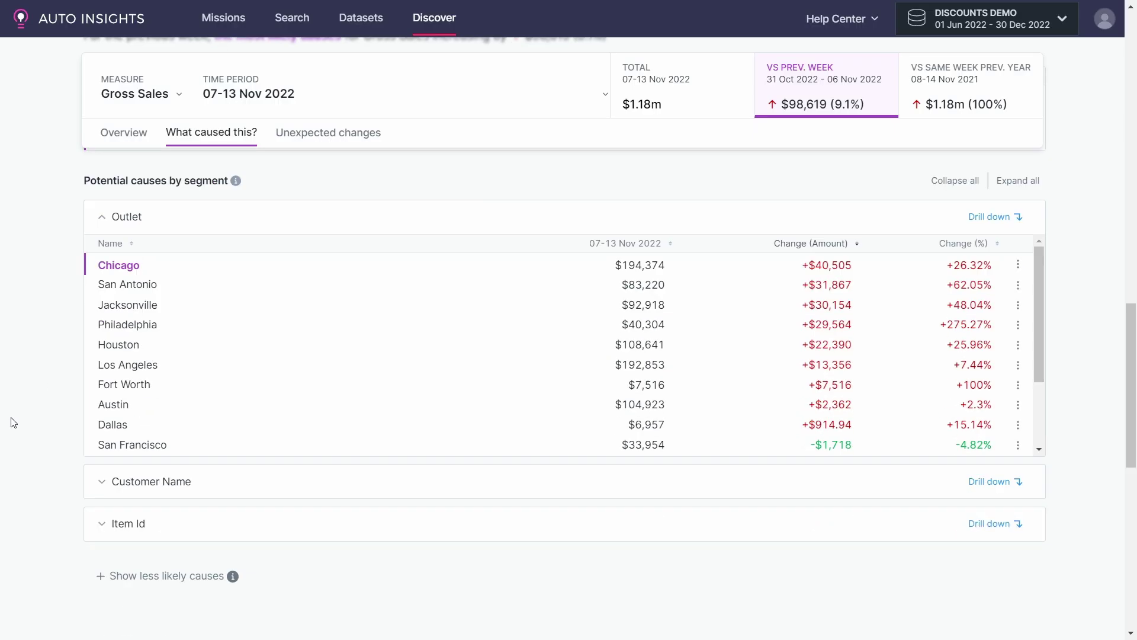
{"action": "left_click", "coordinate": [93, 409]}
{"action": "scroll", "coordinate": [77, 495], "scroll_direction": "down", "scroll_amount": 3}
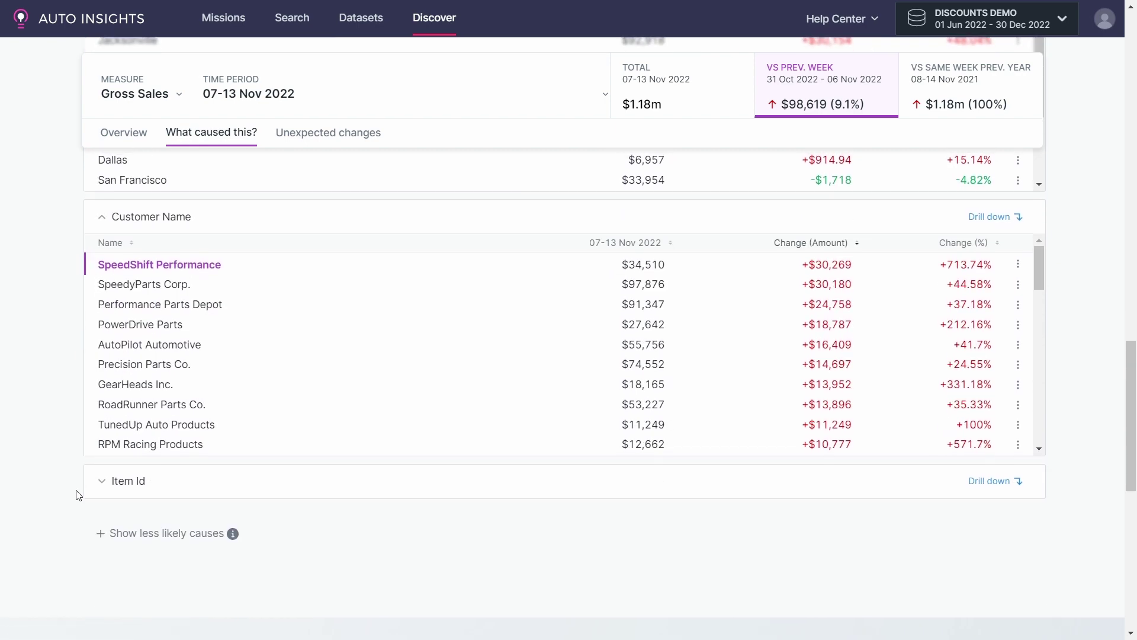
{"action": "scroll", "coordinate": [77, 495], "scroll_direction": "up", "scroll_amount": 5}
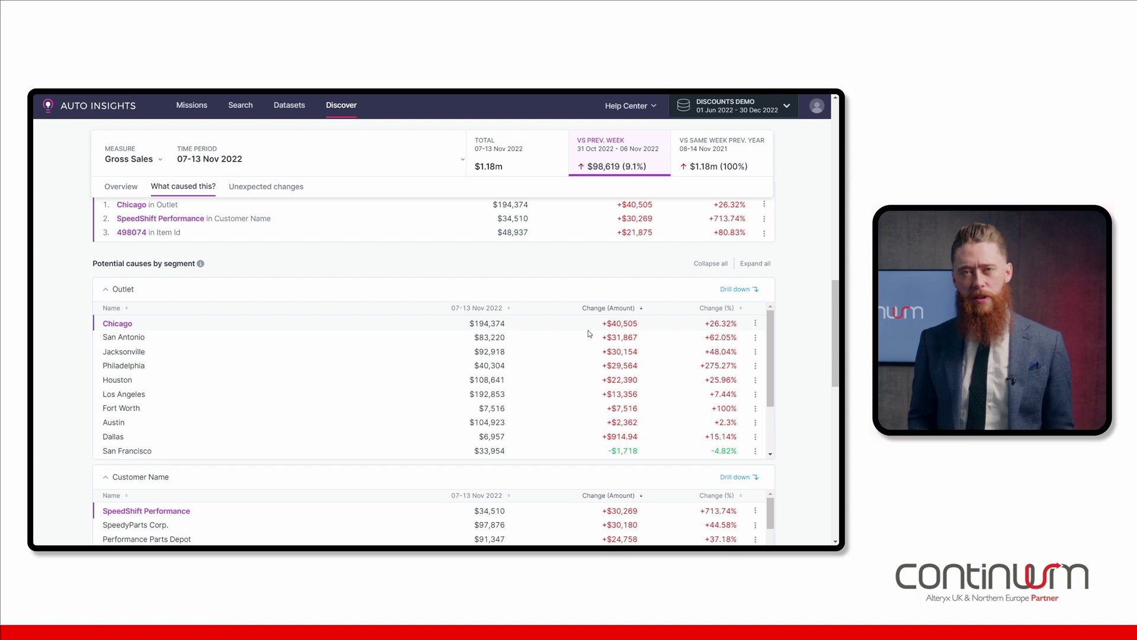
Step: Drill into Outlet causes and read the bubble values, such as Philadelphia up 275.27%
{"action": "left_click", "coordinate": [738, 296]}
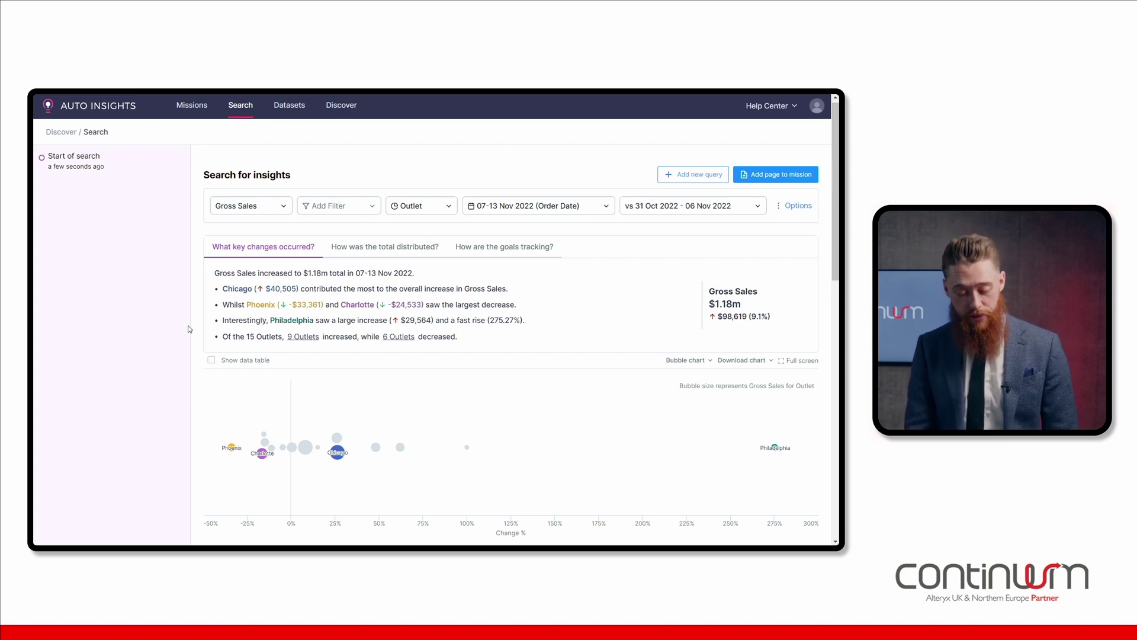
{"action": "scroll", "coordinate": [188, 329], "scroll_direction": "down", "scroll_amount": 2}
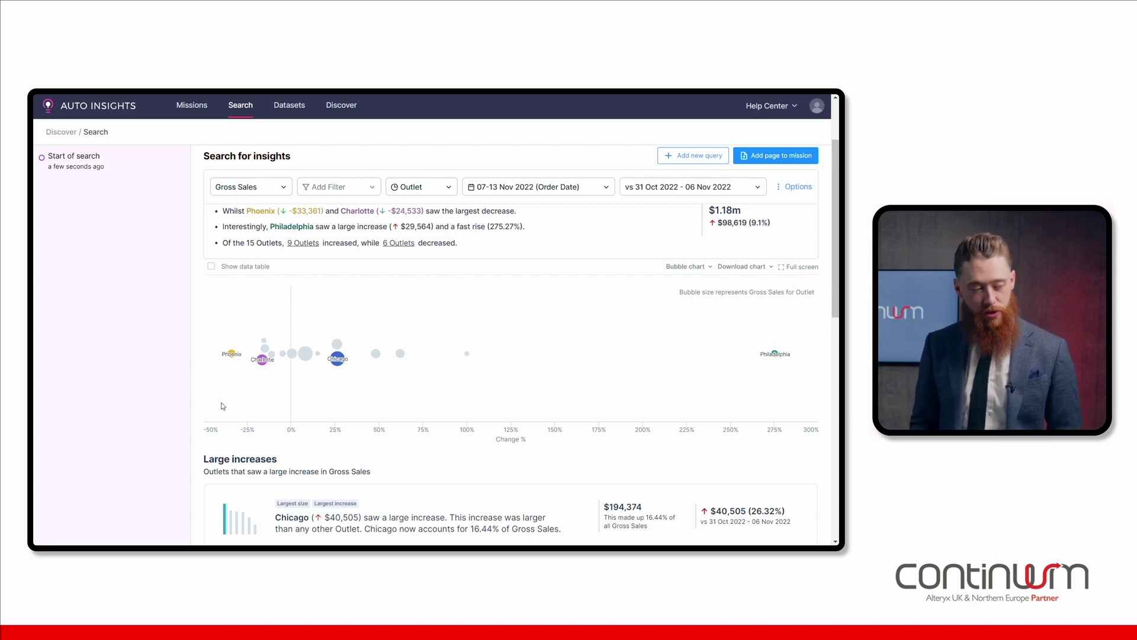
{"action": "mouse_move", "coordinate": [270, 384]}
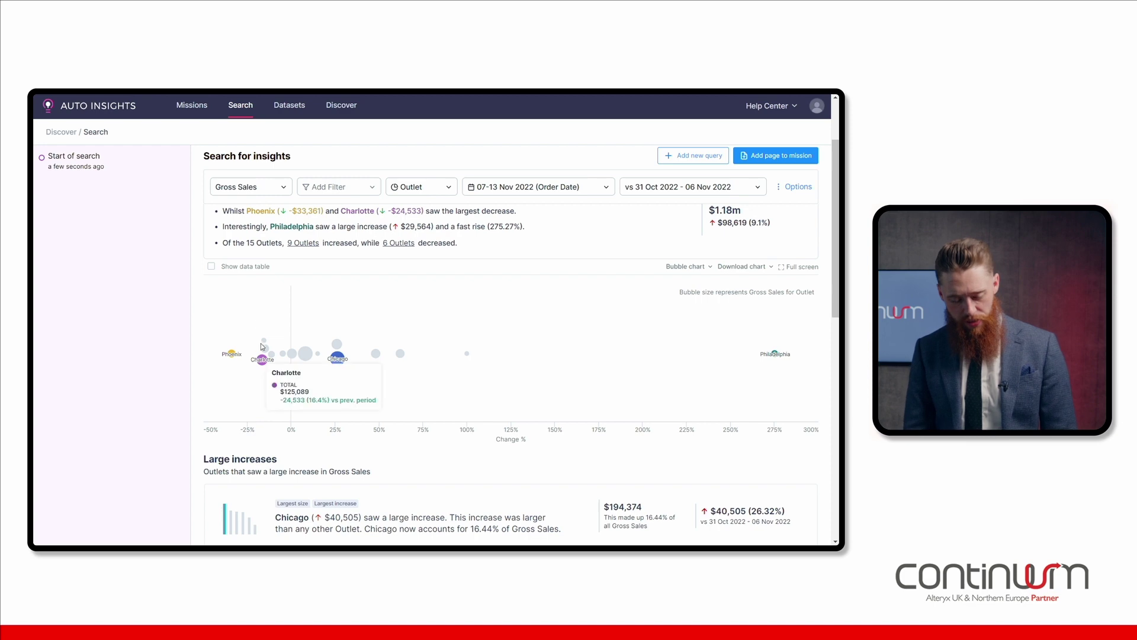
{"action": "mouse_move", "coordinate": [341, 364]}
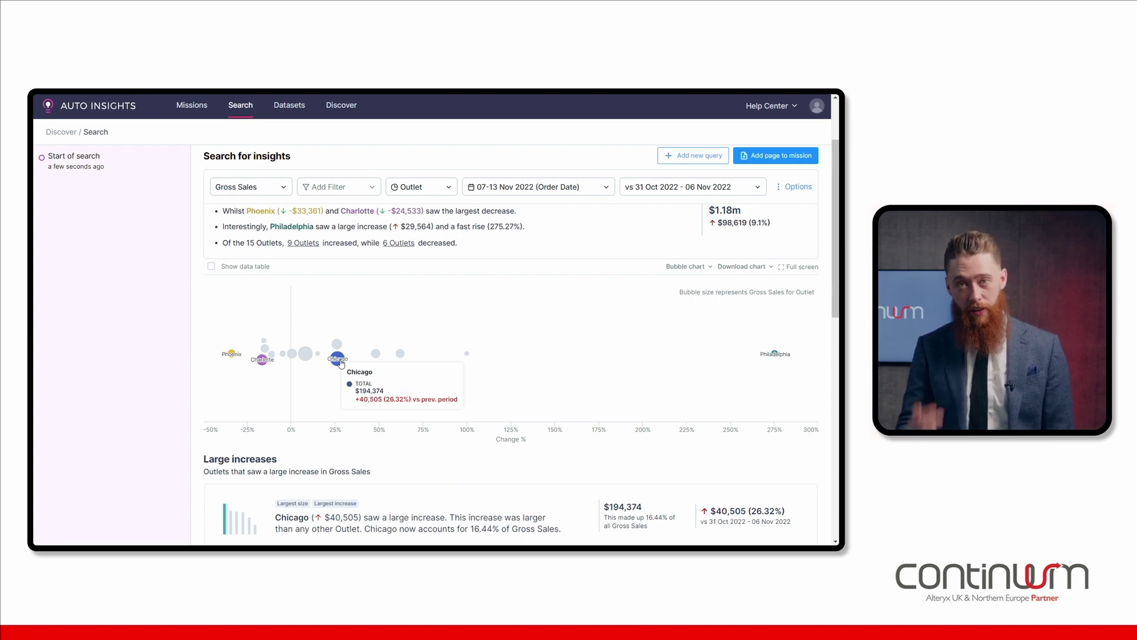
Step: Change the Outlet chart type from Bubble chart to Waterfall chart
{"action": "left_click", "coordinate": [687, 268]}
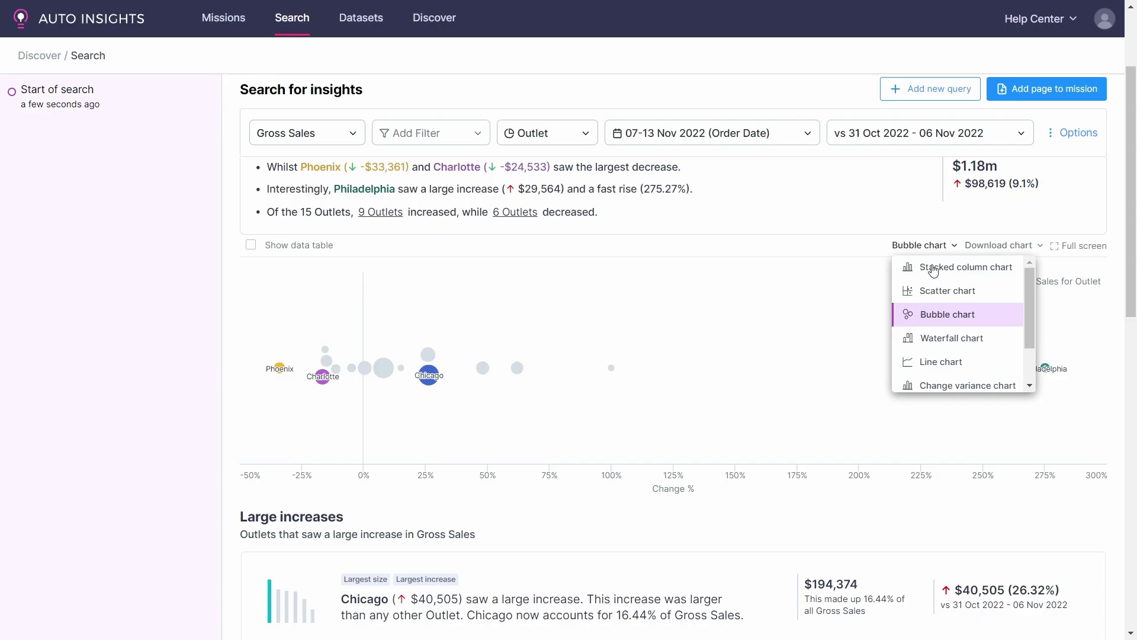
{"action": "left_click", "coordinate": [974, 340]}
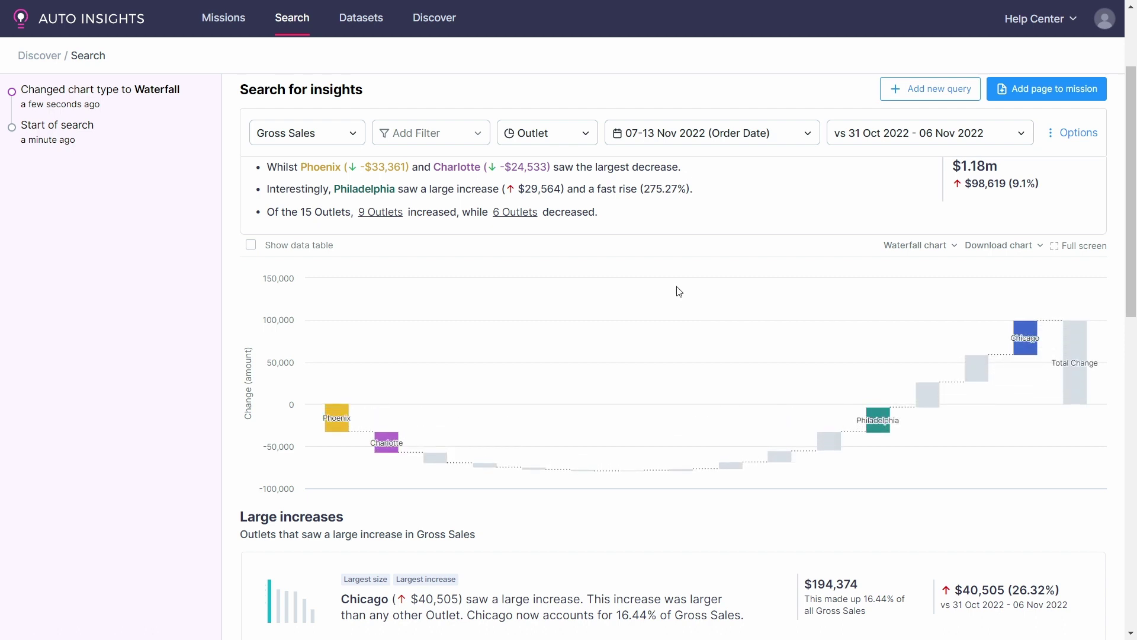
{"action": "scroll", "coordinate": [182, 372], "scroll_direction": "down", "scroll_amount": 4}
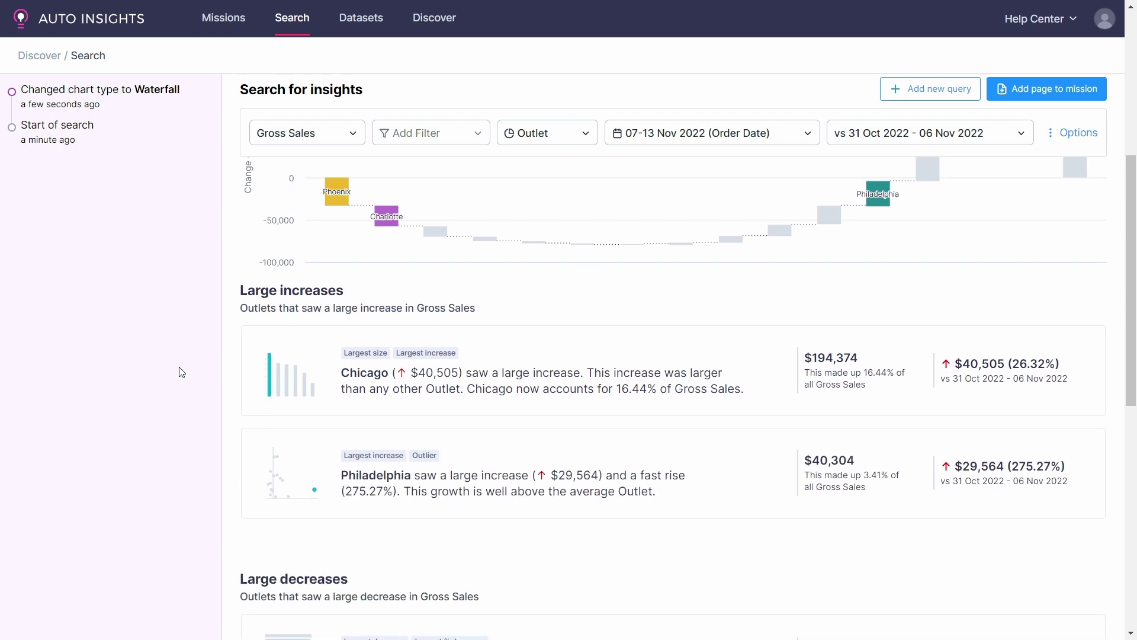
{"action": "scroll", "coordinate": [182, 372], "scroll_direction": "down", "scroll_amount": 1}
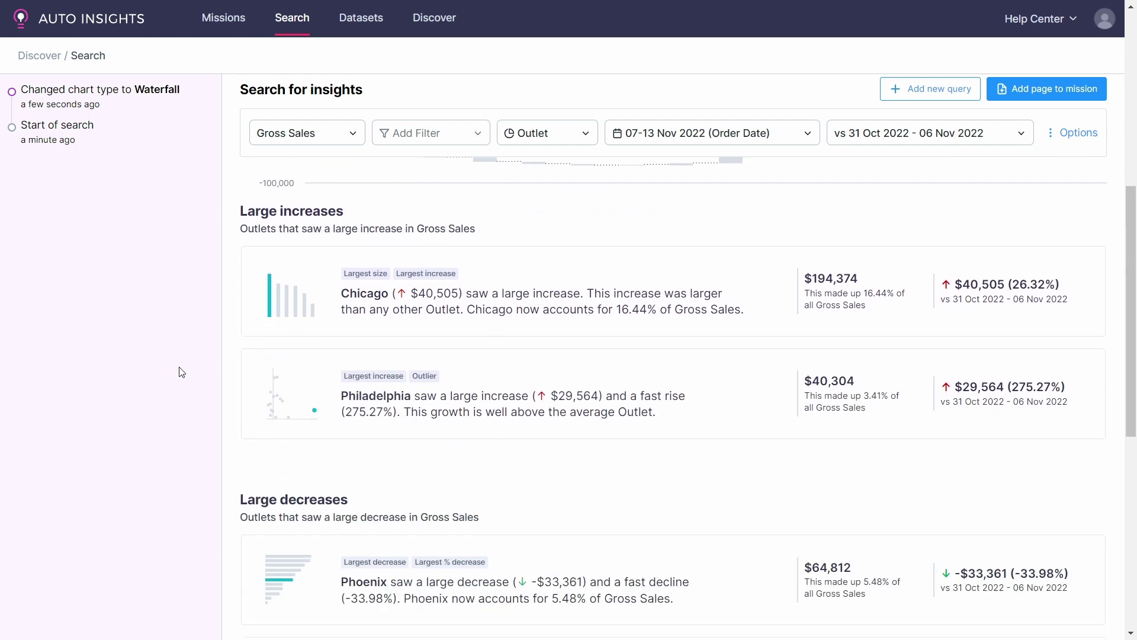
{"action": "scroll", "coordinate": [181, 372], "scroll_direction": "down", "scroll_amount": 4}
{"action": "scroll", "coordinate": [182, 372], "scroll_direction": "down", "scroll_amount": 2}
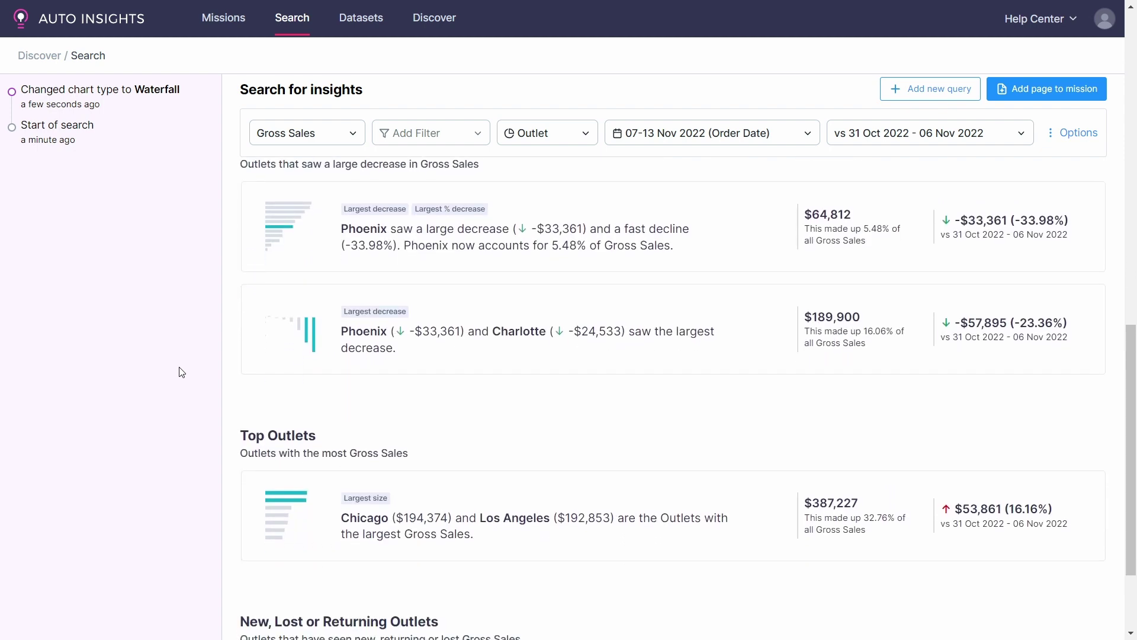
{"action": "scroll", "coordinate": [182, 372], "scroll_direction": "down", "scroll_amount": 1}
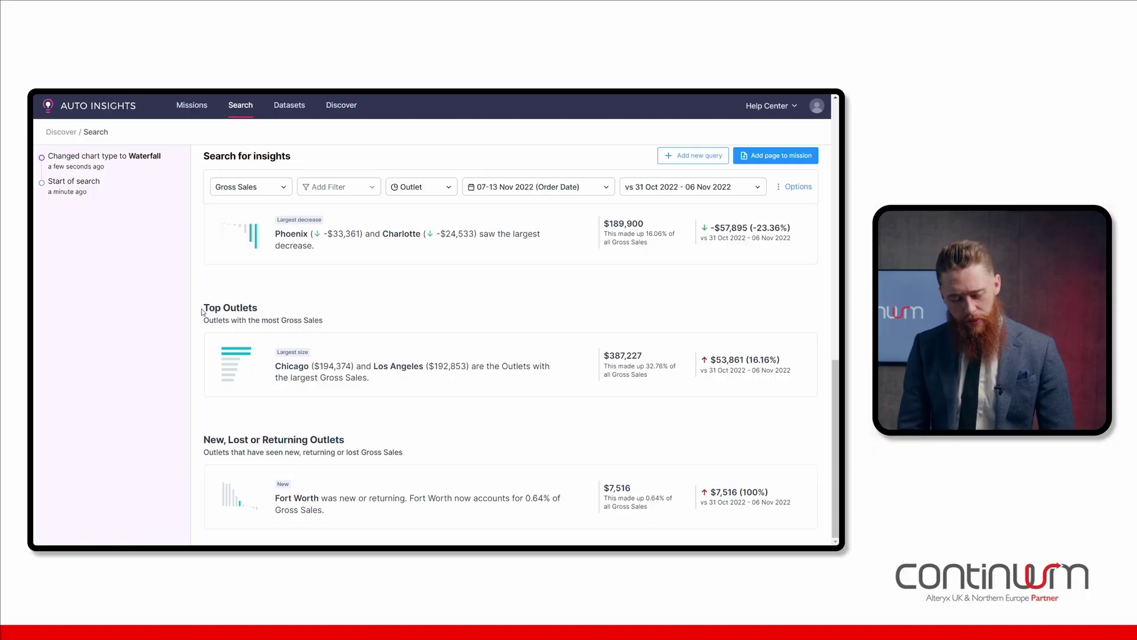
{"action": "scroll", "coordinate": [202, 308], "scroll_direction": "up", "scroll_amount": 15}
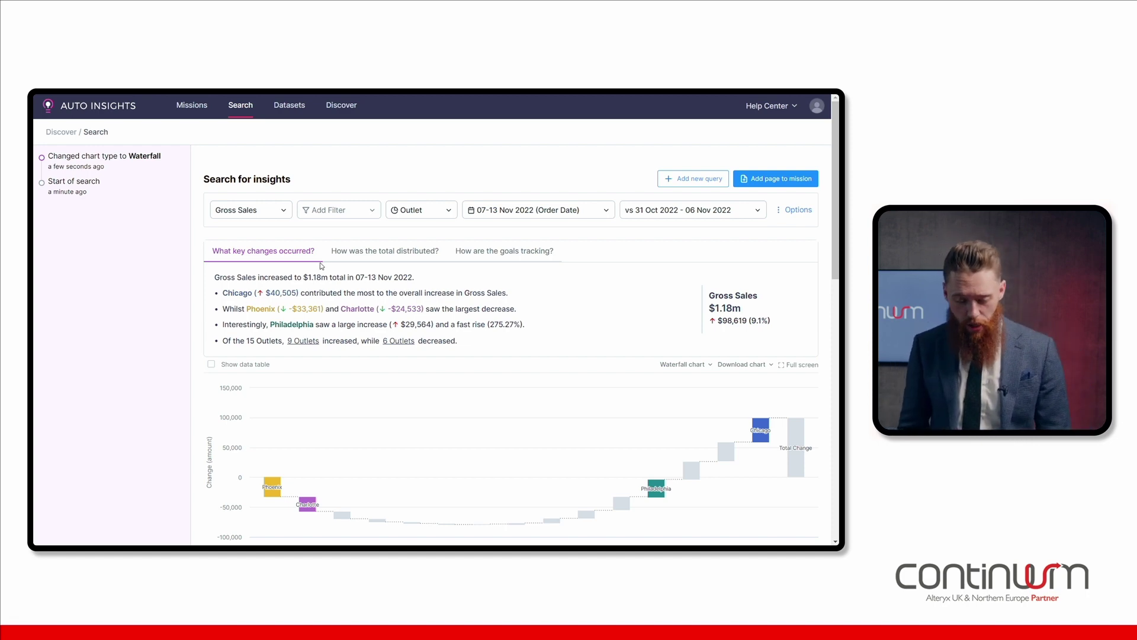
{"action": "left_click", "coordinate": [350, 251]}
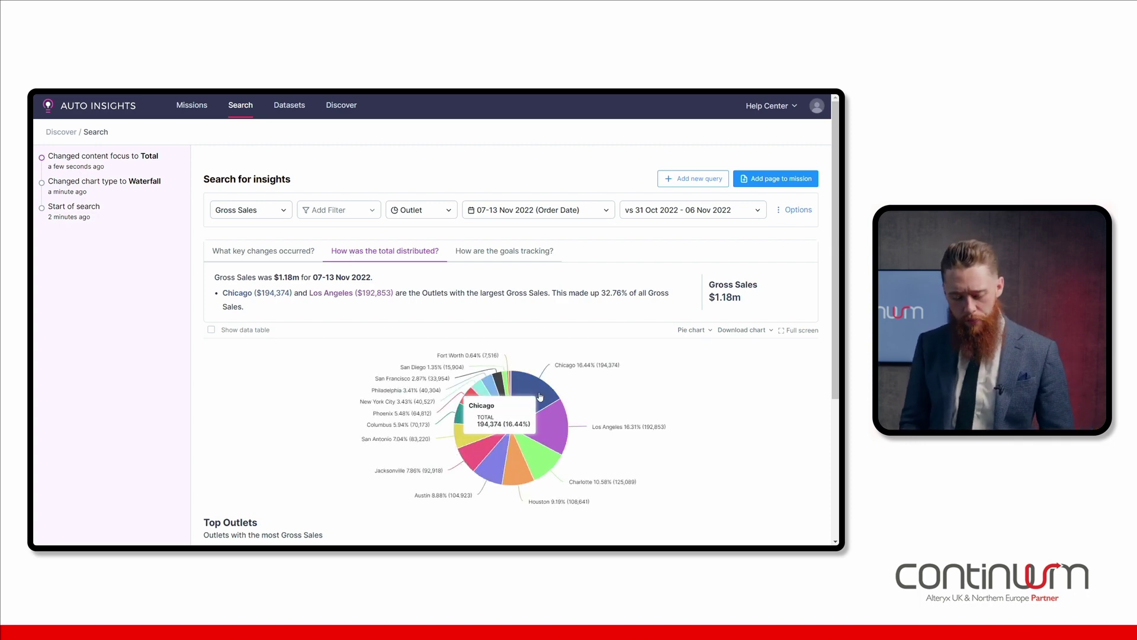
Step: Review the Outlet pie chart, then show goal tracking: $1.18m against the $1.09m goal
{"action": "scroll", "coordinate": [536, 394], "scroll_direction": "down", "scroll_amount": 2}
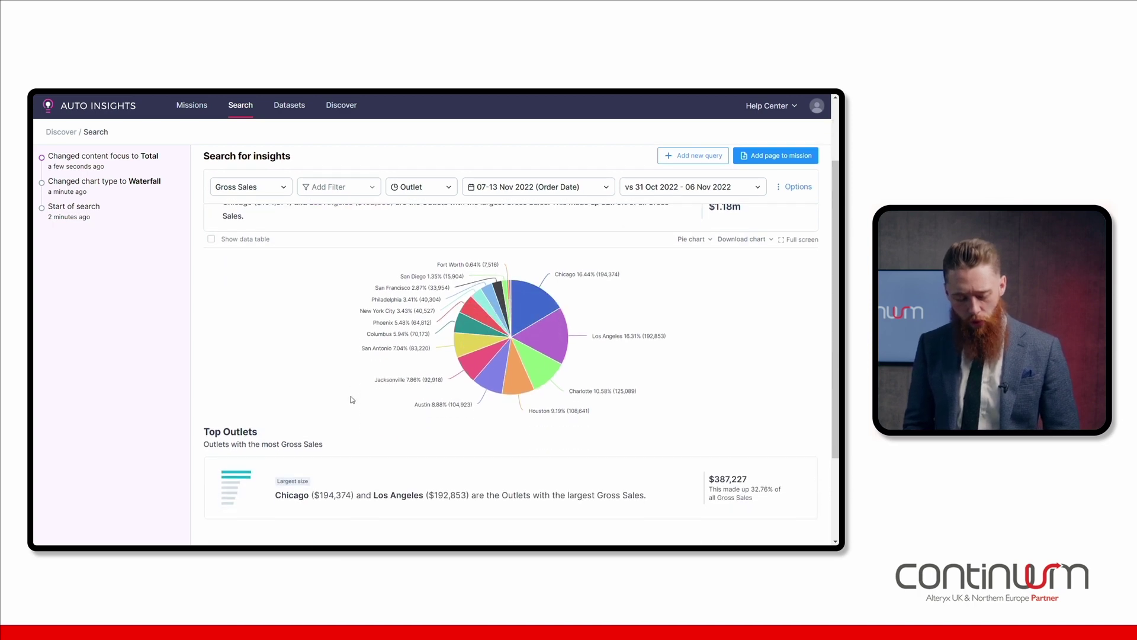
{"action": "scroll", "coordinate": [349, 399], "scroll_direction": "down", "scroll_amount": 3}
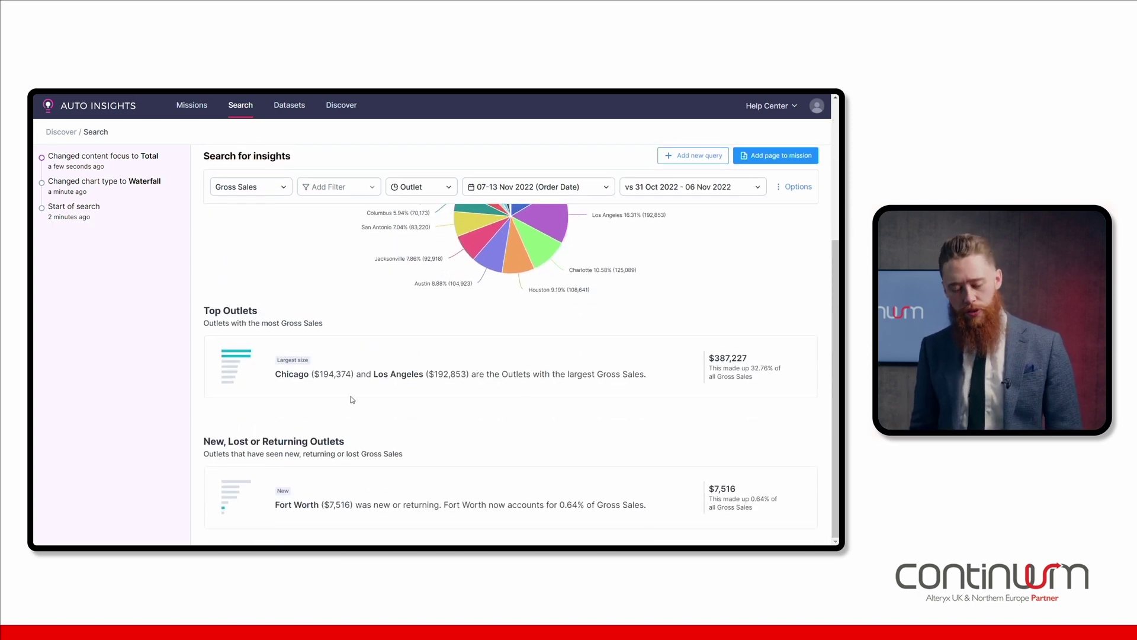
{"action": "scroll", "coordinate": [353, 399], "scroll_direction": "up", "scroll_amount": 5}
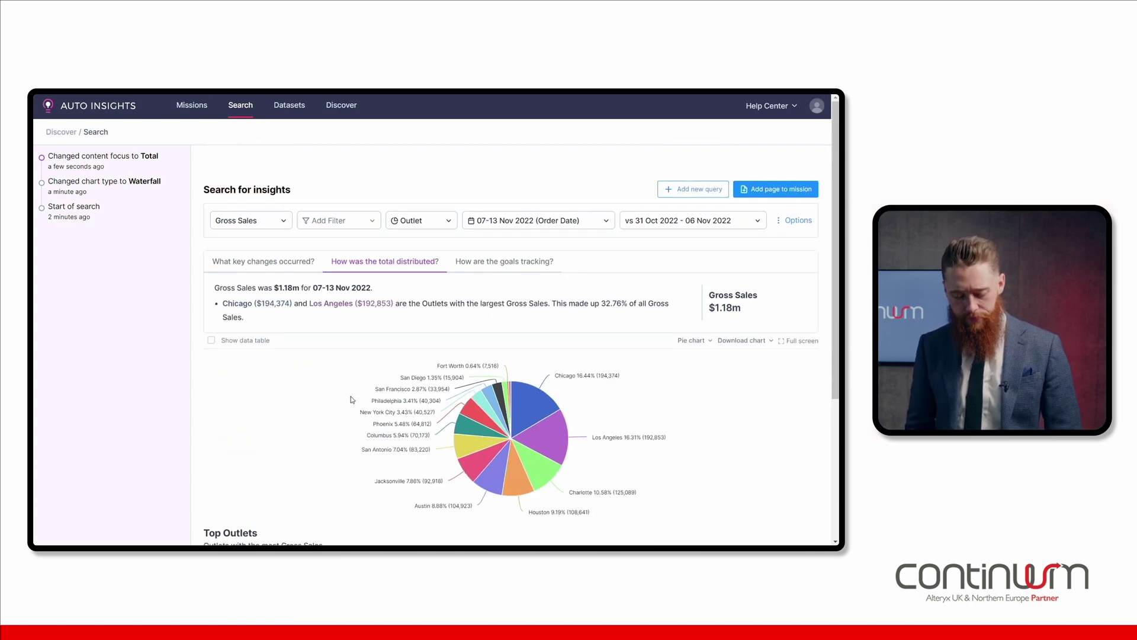
{"action": "left_click", "coordinate": [466, 257]}
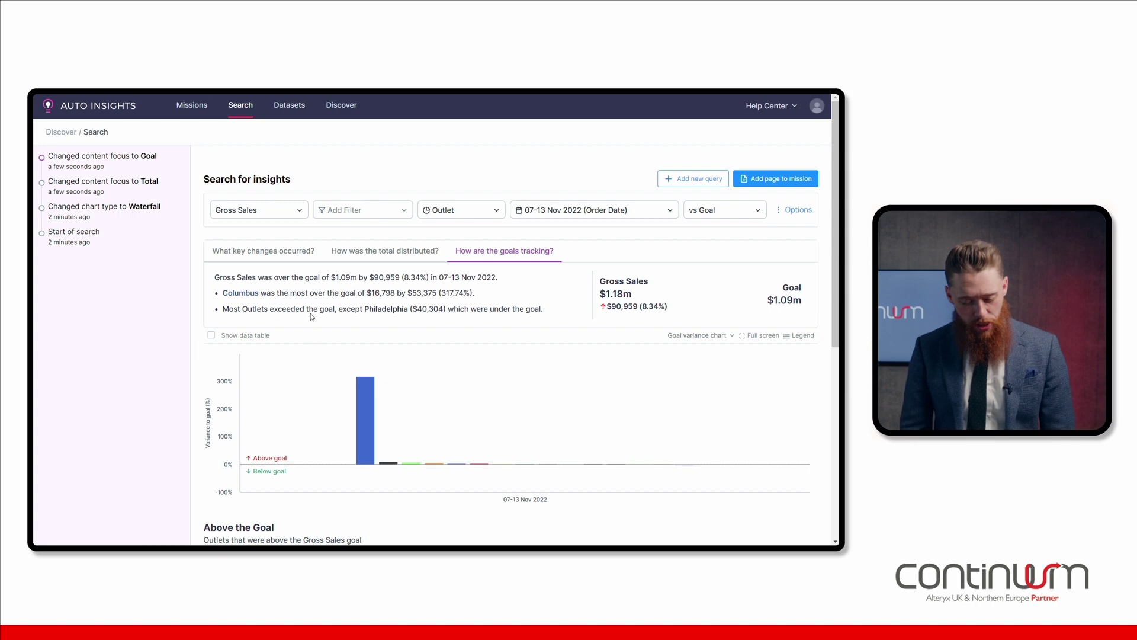
Step: Inspect the goal variance bars: Philadelphia is furthest below goal, short by $350.64 (0.86%)
{"action": "mouse_move", "coordinate": [409, 469]}
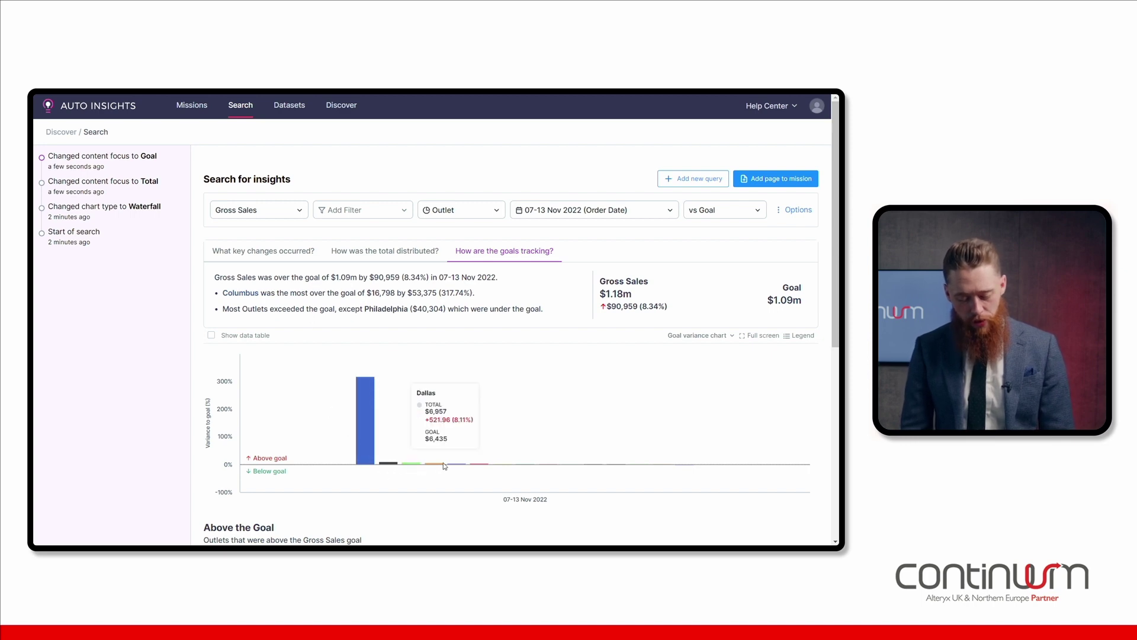
{"action": "mouse_move", "coordinate": [367, 453]}
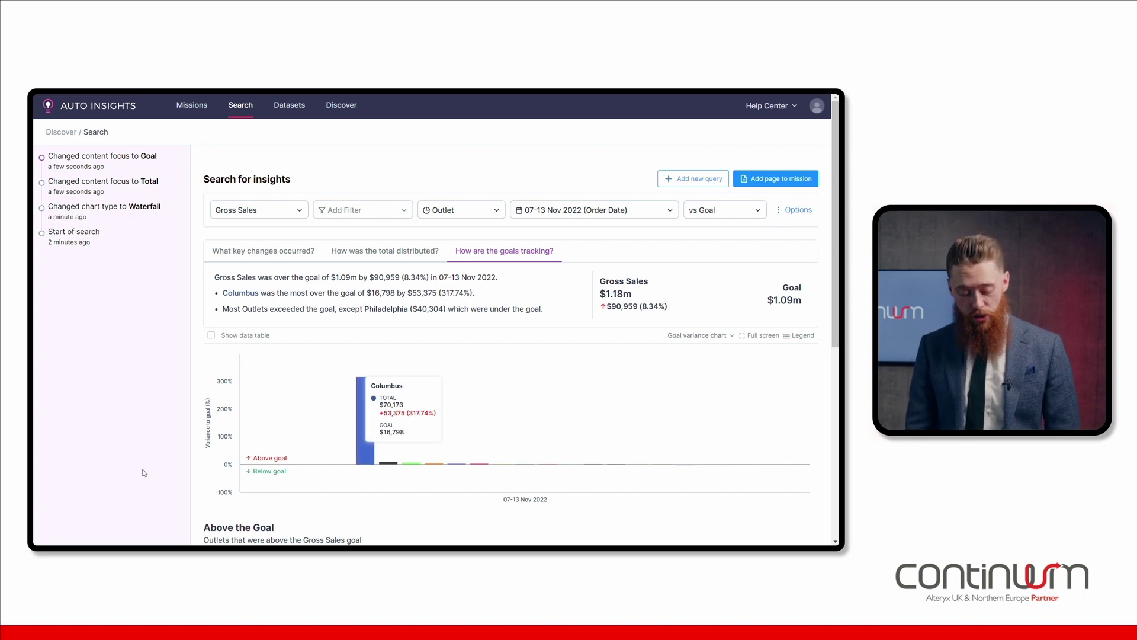
{"action": "scroll", "coordinate": [144, 472], "scroll_direction": "down", "scroll_amount": 4}
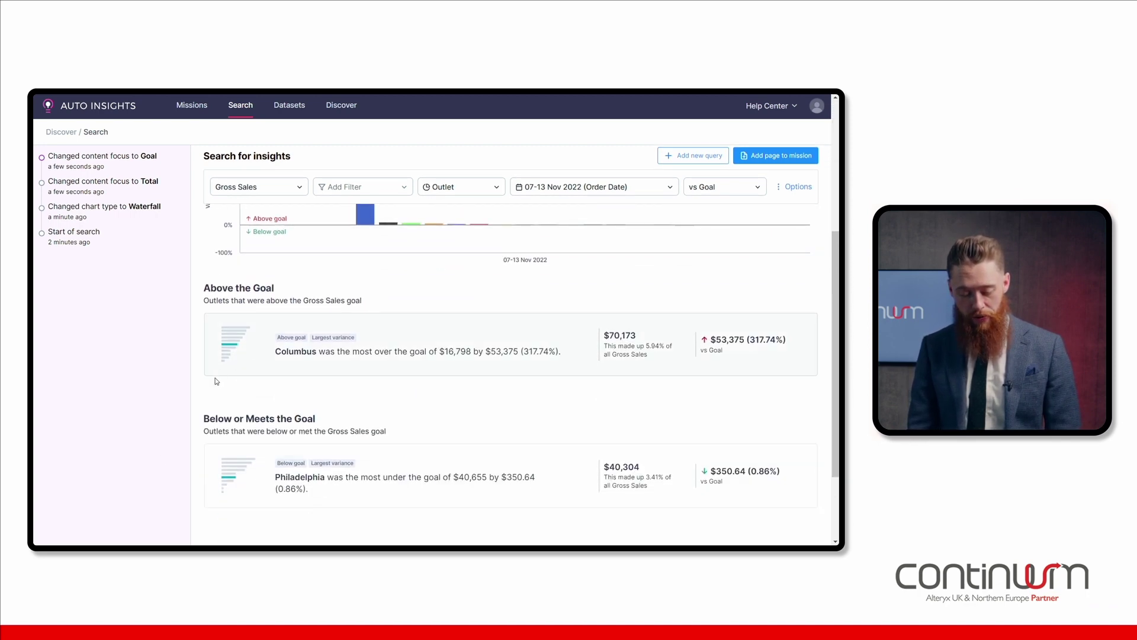
{"action": "scroll", "coordinate": [212, 383], "scroll_direction": "down", "scroll_amount": 1}
{"action": "scroll", "coordinate": [214, 384], "scroll_direction": "down", "scroll_amount": 1}
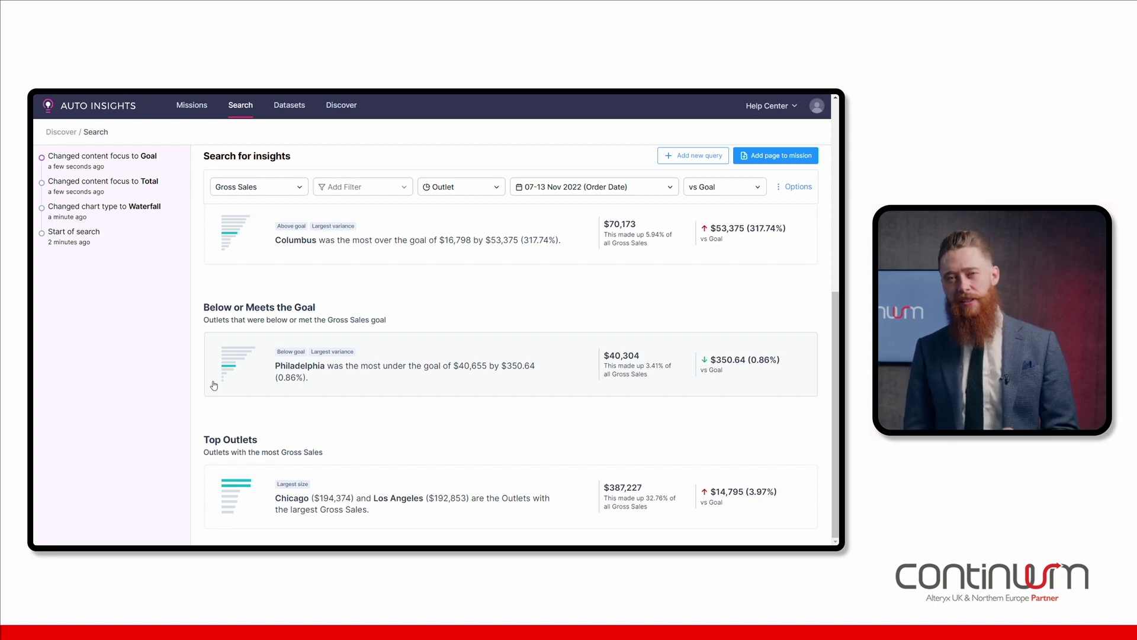
{"action": "scroll", "coordinate": [237, 355], "scroll_direction": "up", "scroll_amount": 10}
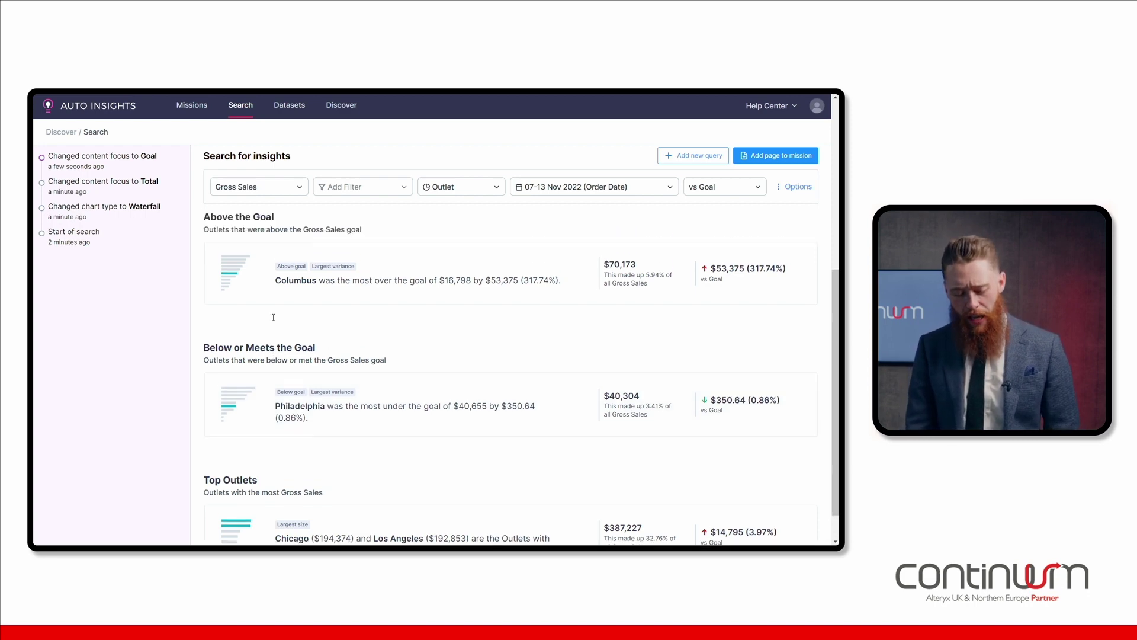
{"action": "scroll", "coordinate": [273, 321], "scroll_direction": "down", "scroll_amount": 1}
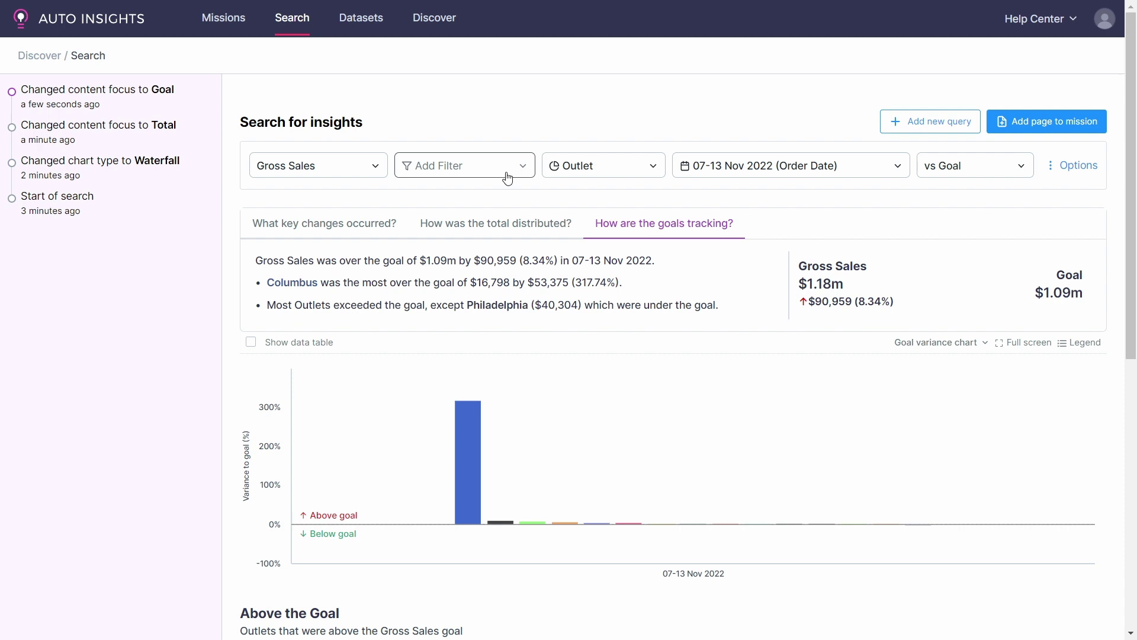
{"action": "left_click", "coordinate": [214, 33]}
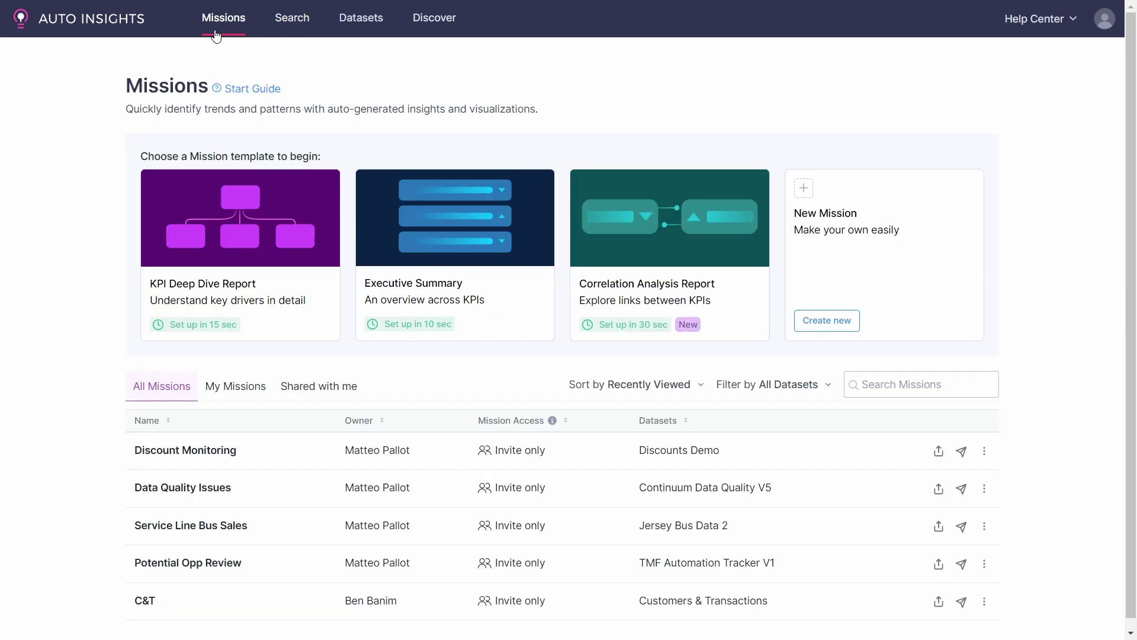
Step: Open Discount Monitoring's first insight: $3.62m Gross Sales against 7.89% Standard Discount Percentage
{"action": "left_click", "coordinate": [223, 448]}
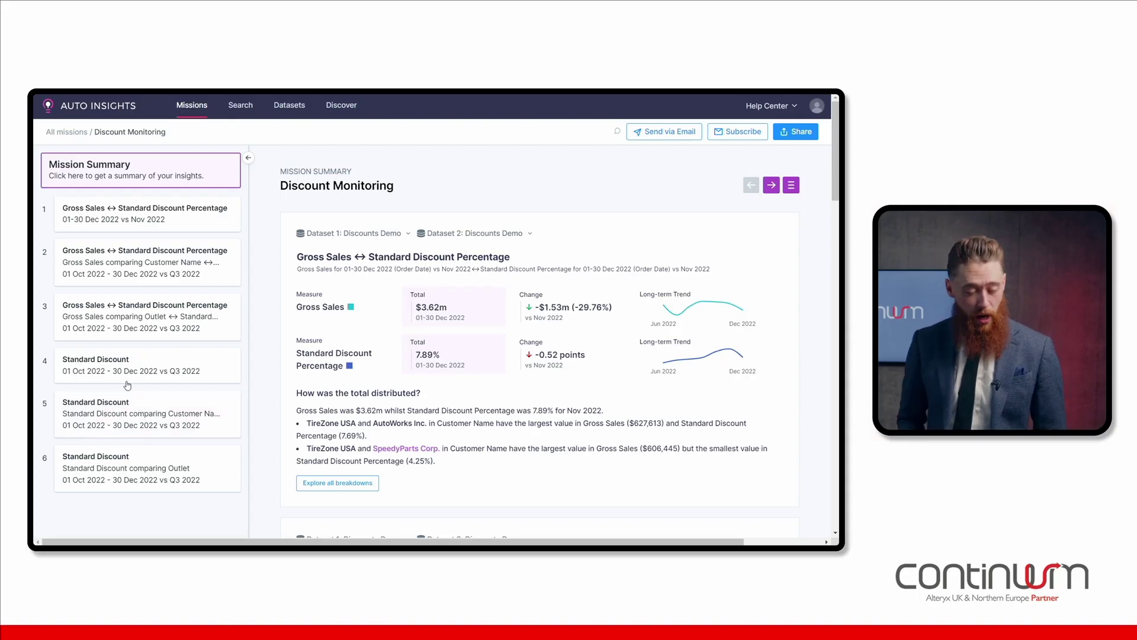
{"action": "left_click", "coordinate": [168, 217]}
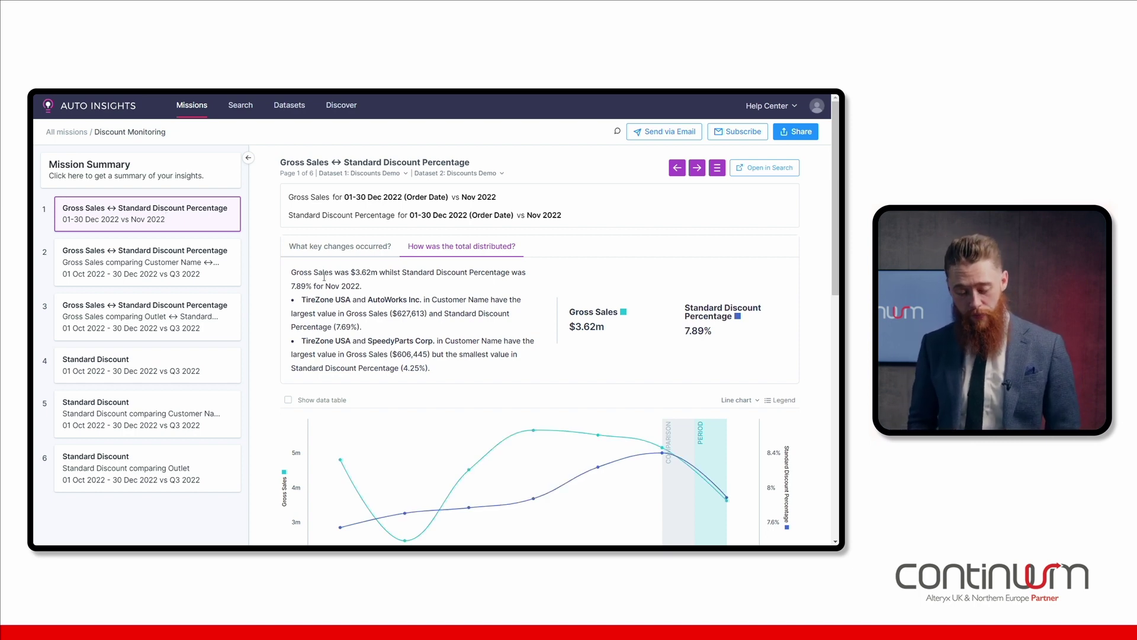
{"action": "scroll", "coordinate": [325, 285], "scroll_direction": "down", "scroll_amount": 3}
{"action": "scroll", "coordinate": [325, 285], "scroll_direction": "down", "scroll_amount": 3}
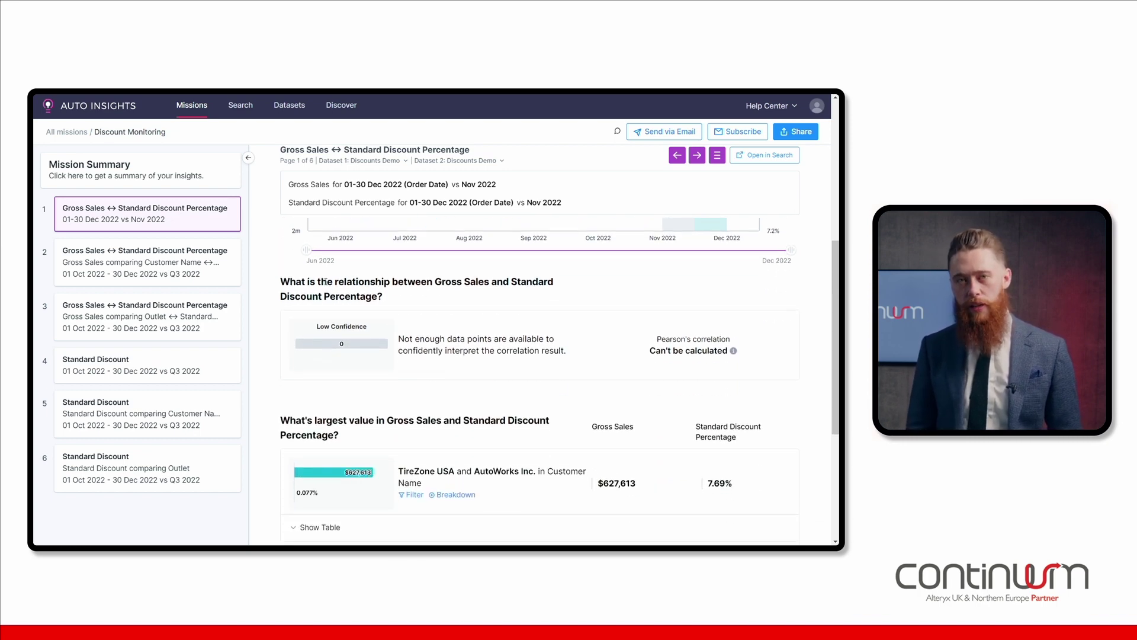
{"action": "scroll", "coordinate": [325, 282], "scroll_direction": "down", "scroll_amount": 5}
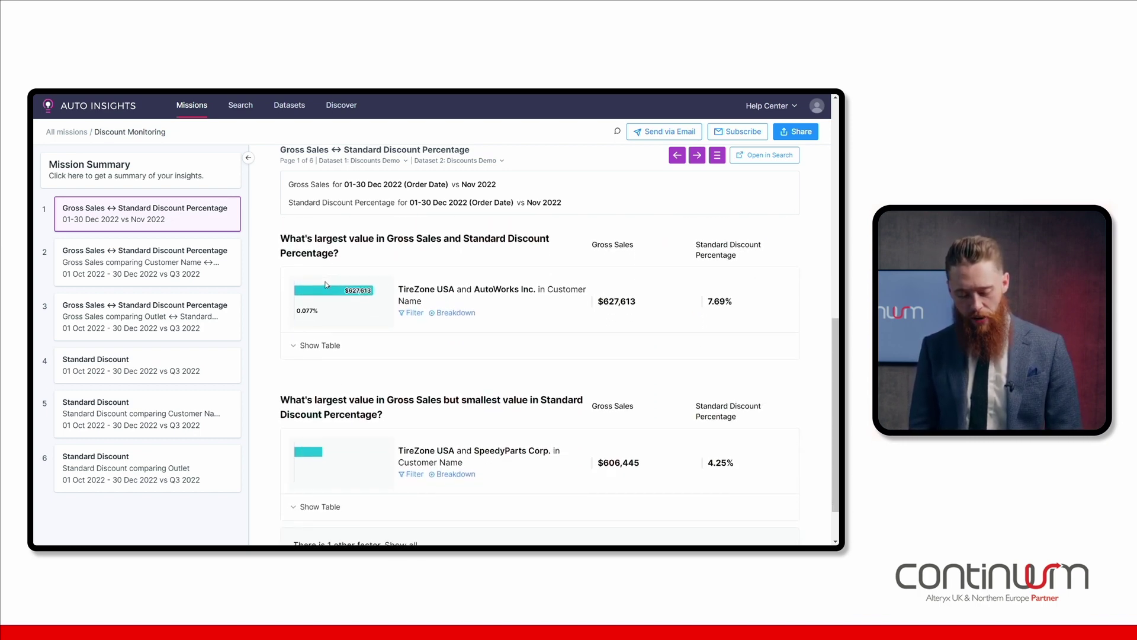
{"action": "scroll", "coordinate": [325, 285], "scroll_direction": "up", "scroll_amount": 10}
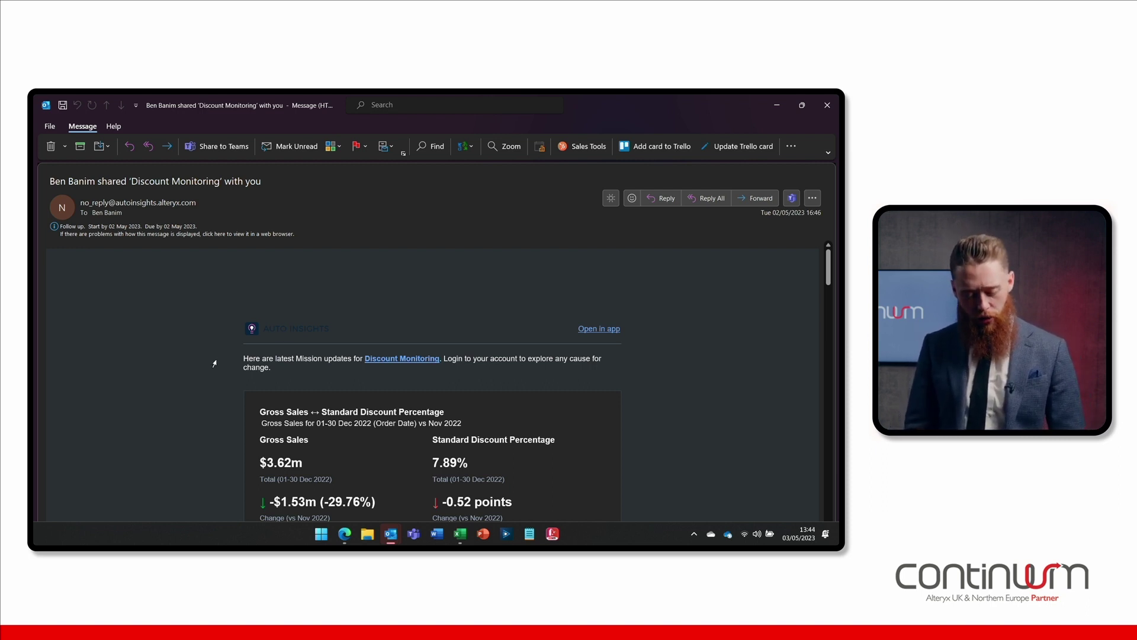
{"action": "scroll", "coordinate": [215, 364], "scroll_direction": "down", "scroll_amount": 2}
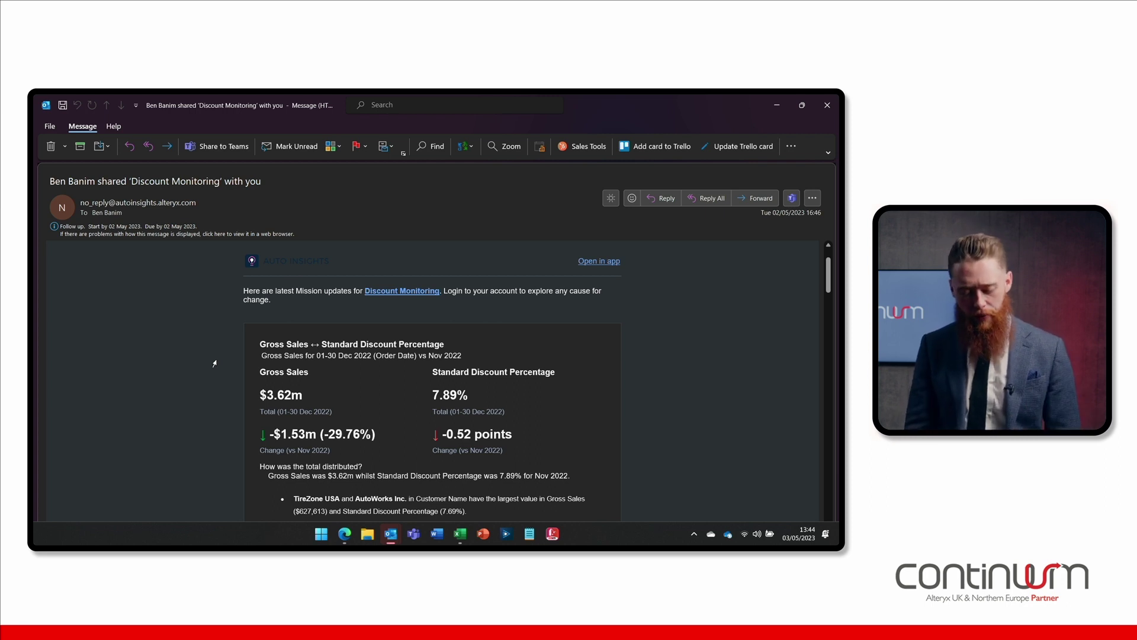
{"action": "scroll", "coordinate": [214, 363], "scroll_direction": "down", "scroll_amount": 1}
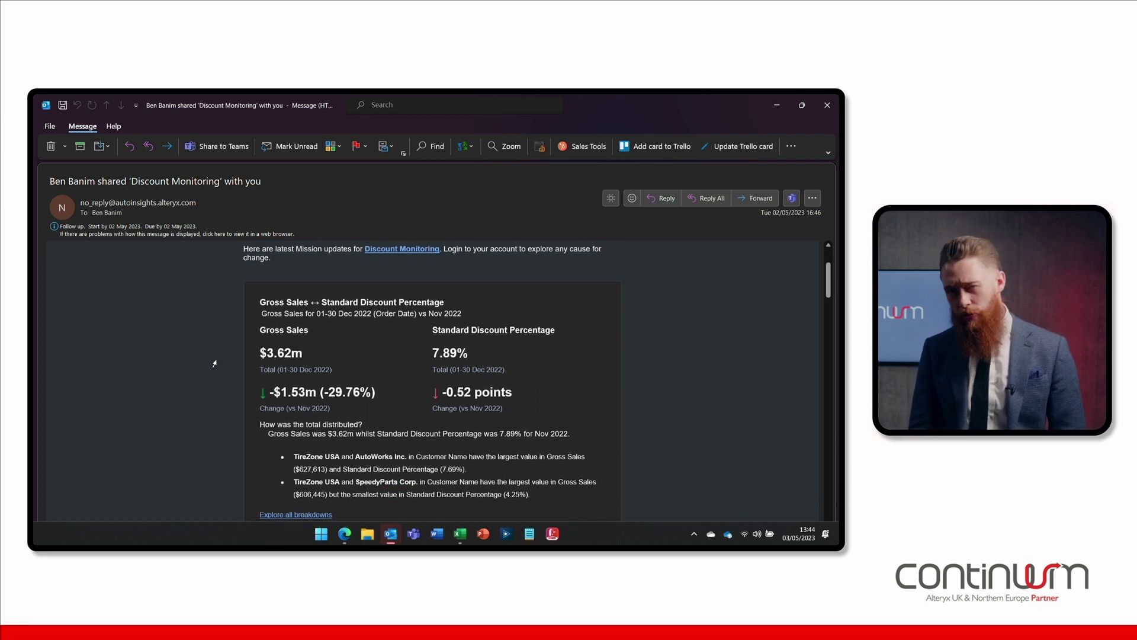
{"action": "scroll", "coordinate": [223, 363], "scroll_direction": "down", "scroll_amount": 1}
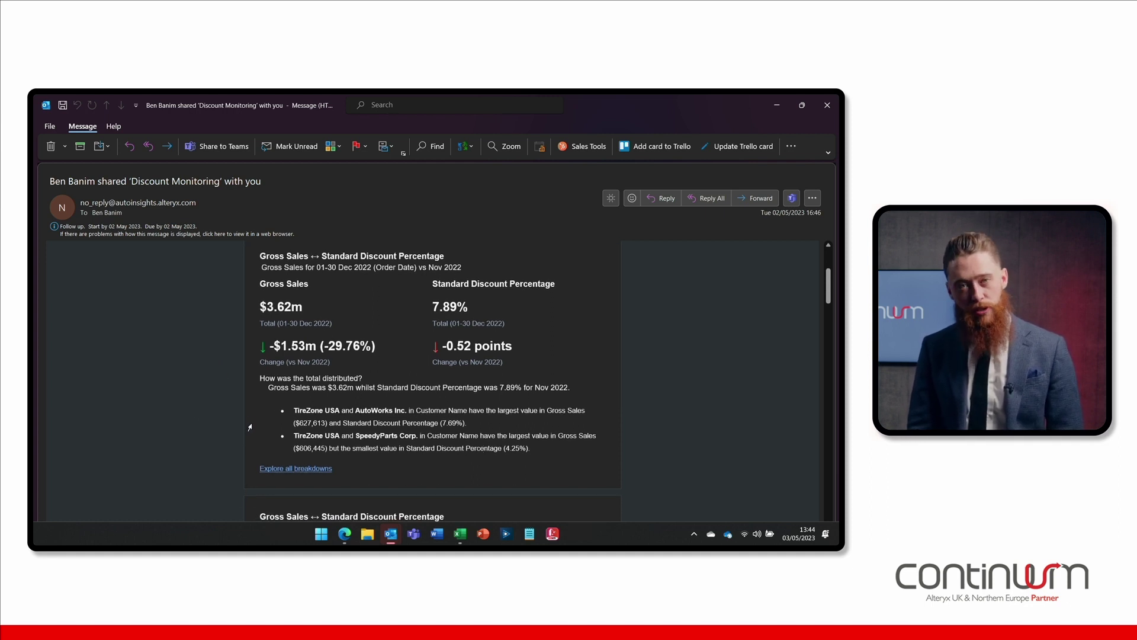
{"action": "scroll", "coordinate": [250, 420], "scroll_direction": "down", "scroll_amount": 1}
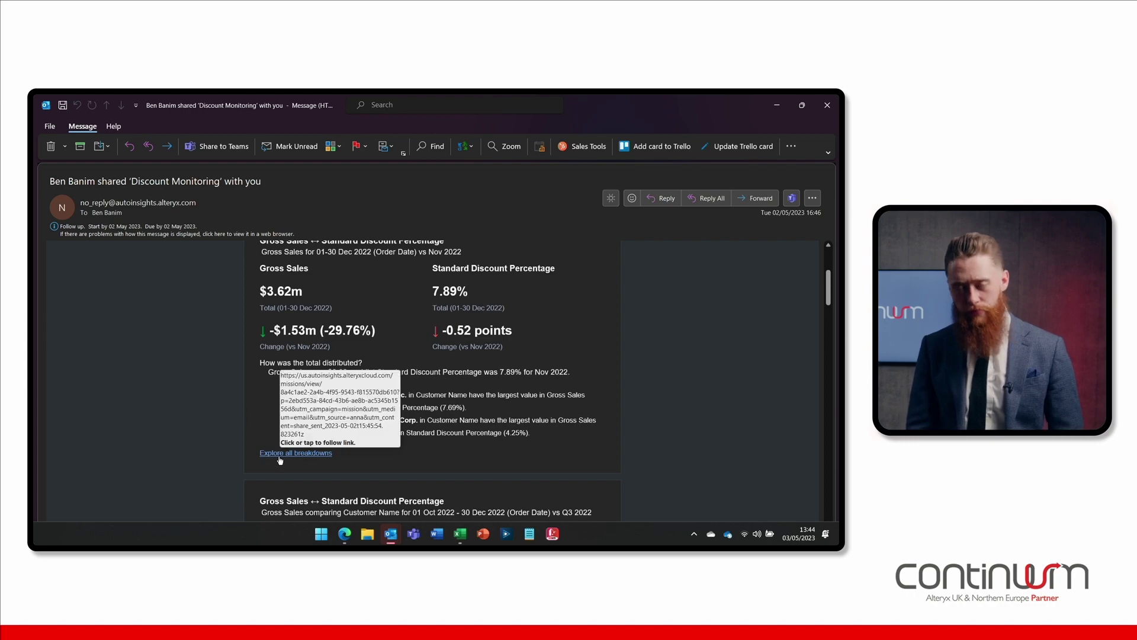